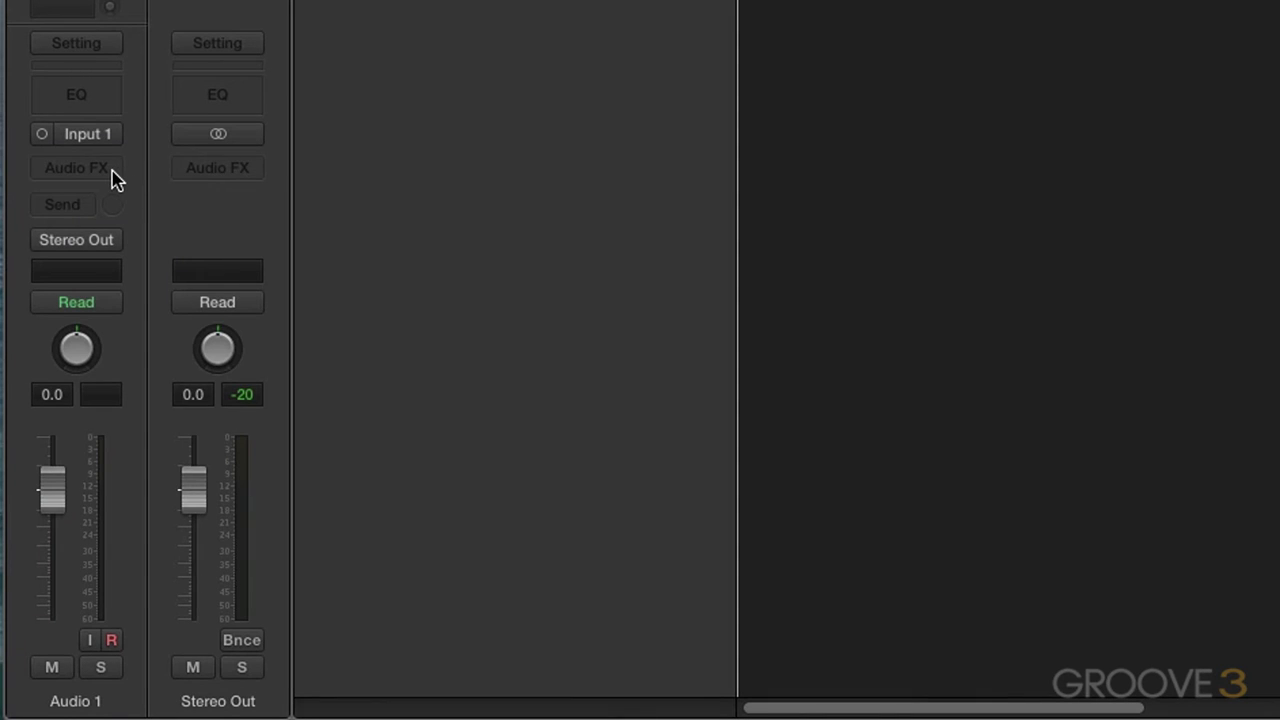
# Insert Amps and Pedals > Pedalboard > Mono into Audio 1's Audio FX slot
pyautogui.click(113, 175)
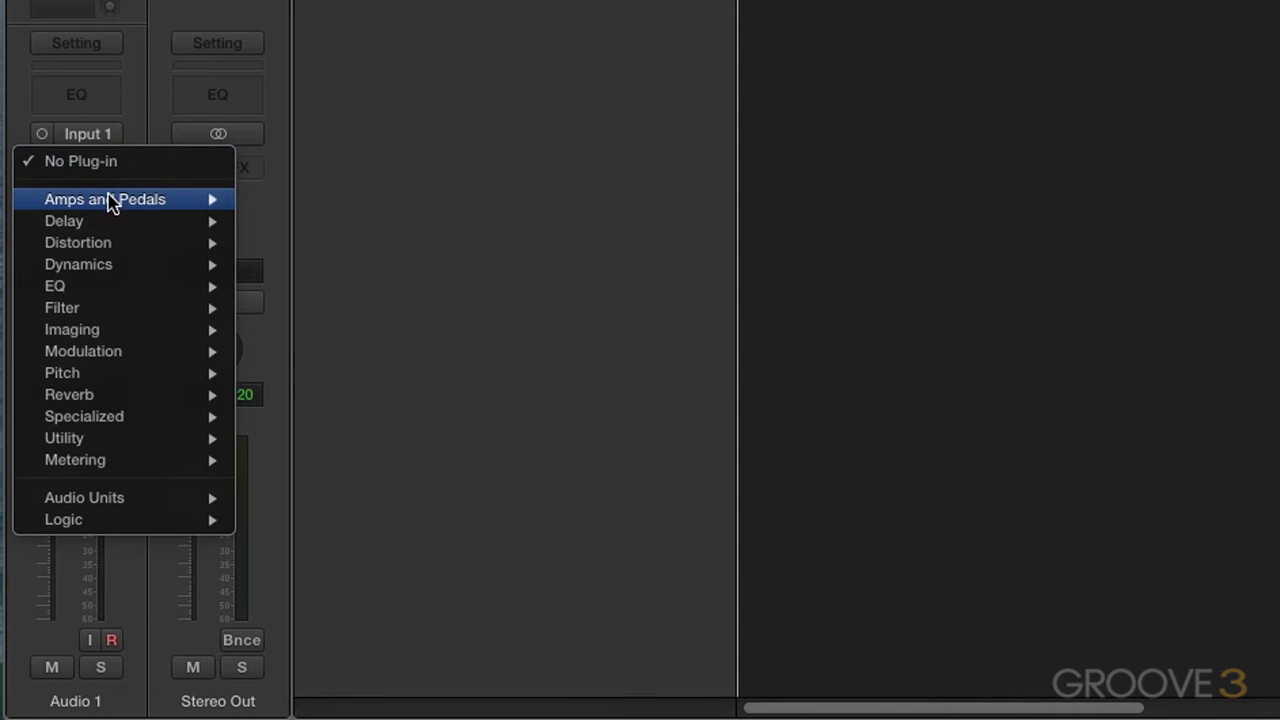
pyautogui.moveTo(114, 200)
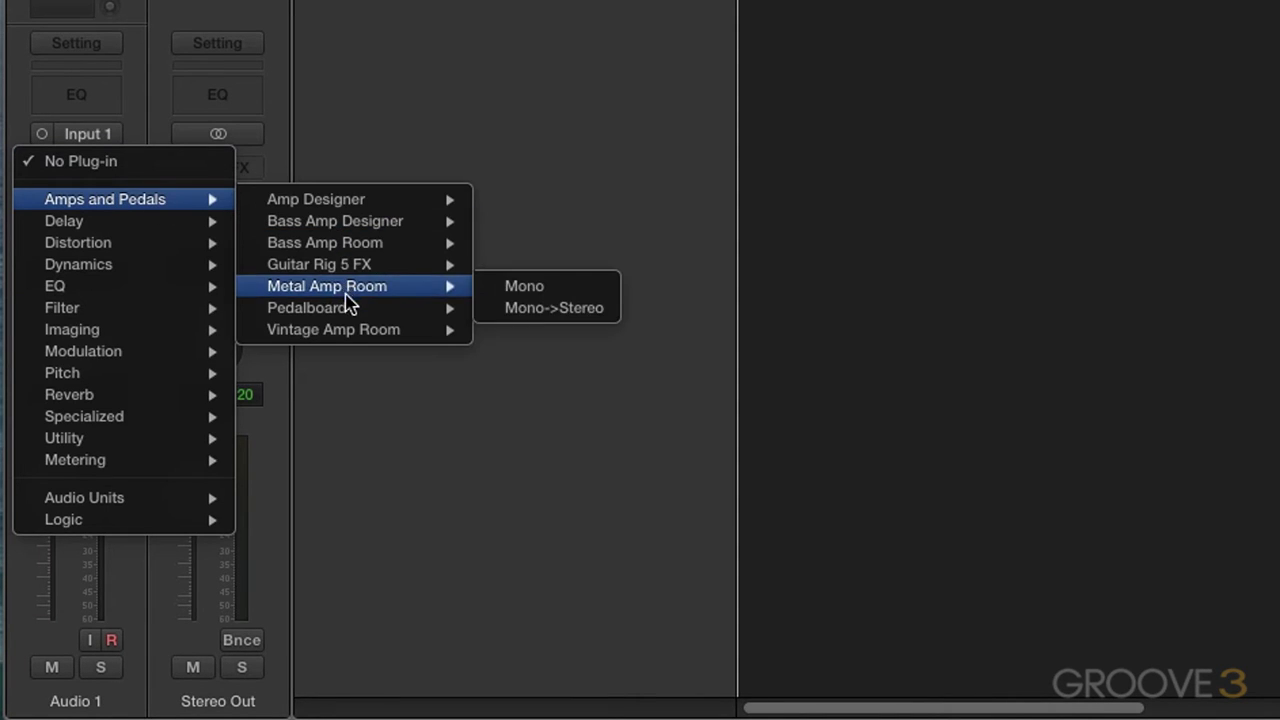
pyautogui.moveTo(347, 307)
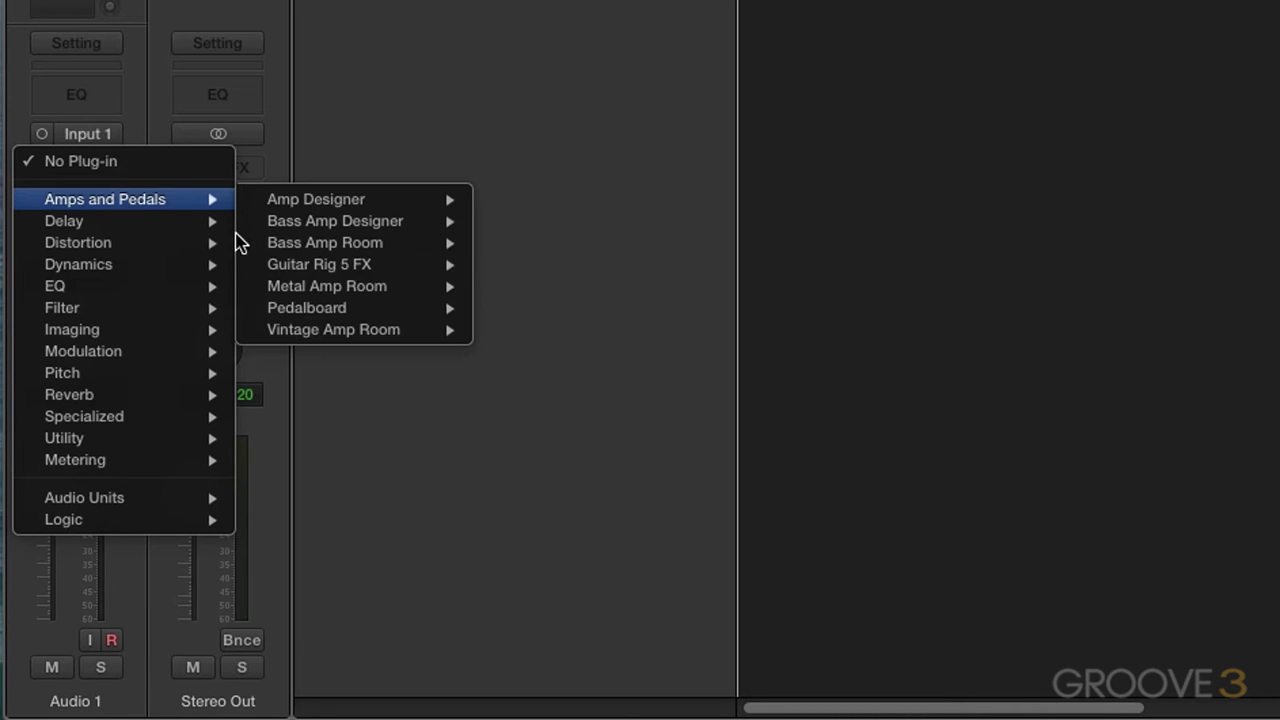
pyautogui.moveTo(333, 273)
pyautogui.moveTo(390, 308)
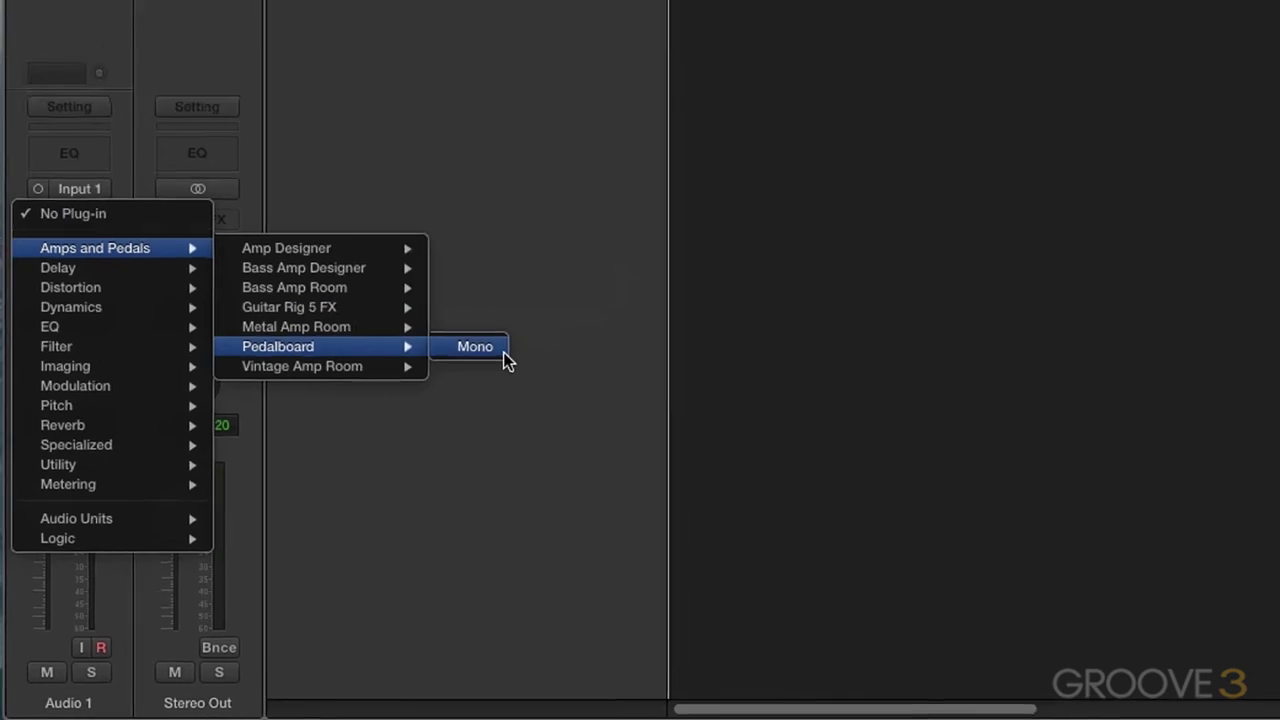
pyautogui.click(503, 352)
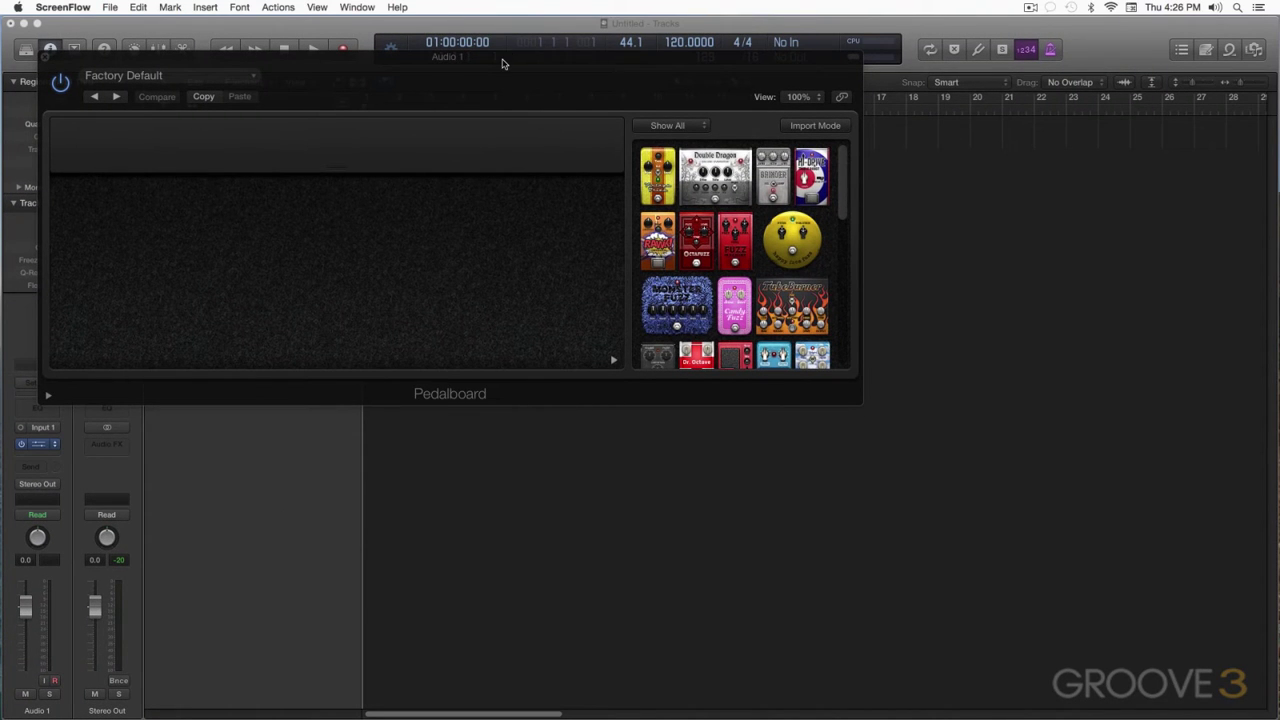
# Move the Pedalboard window and hide, then restore, its preset header
pyautogui.moveTo(506, 60); pyautogui.dragTo(666, 157)
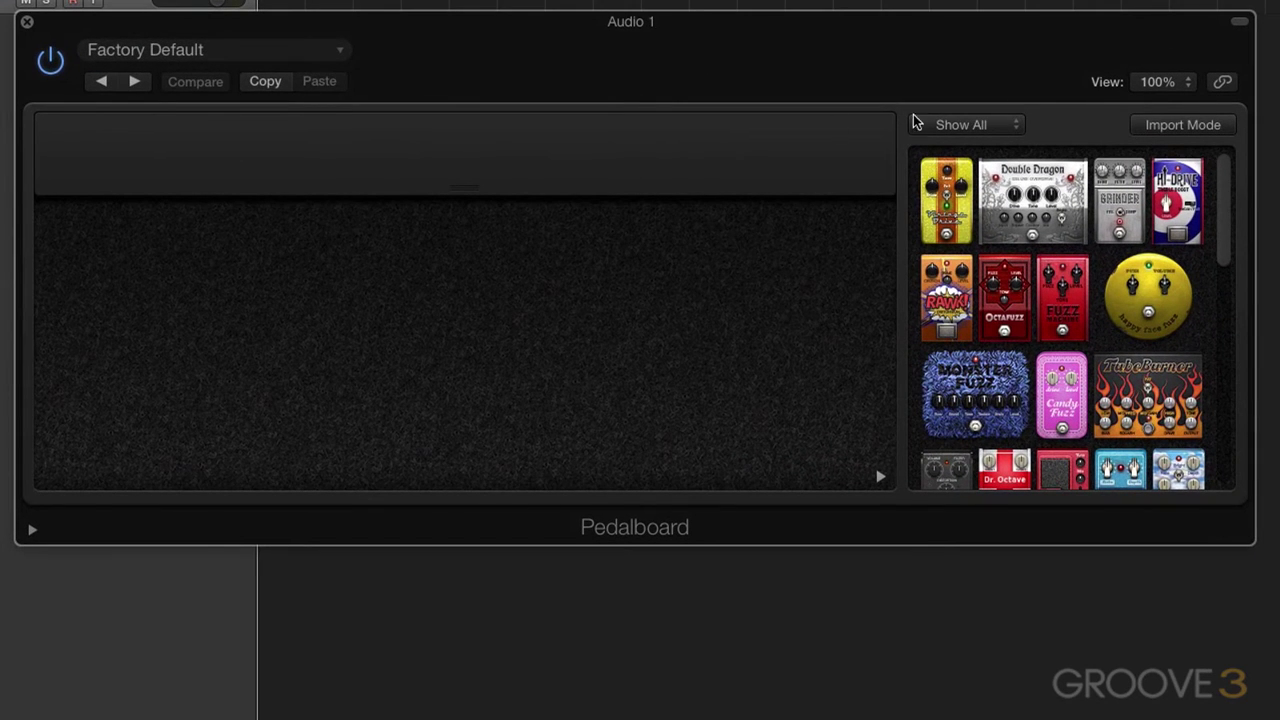
pyautogui.click(1239, 22)
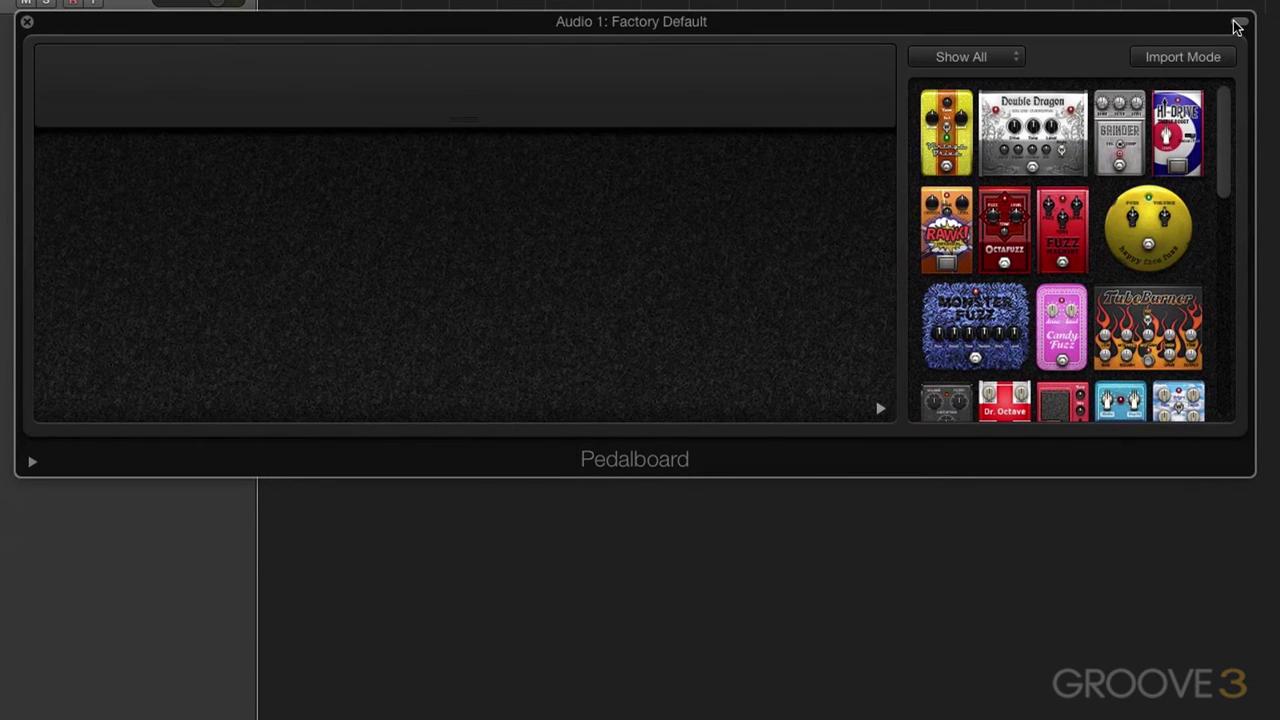
pyautogui.click(1237, 23)
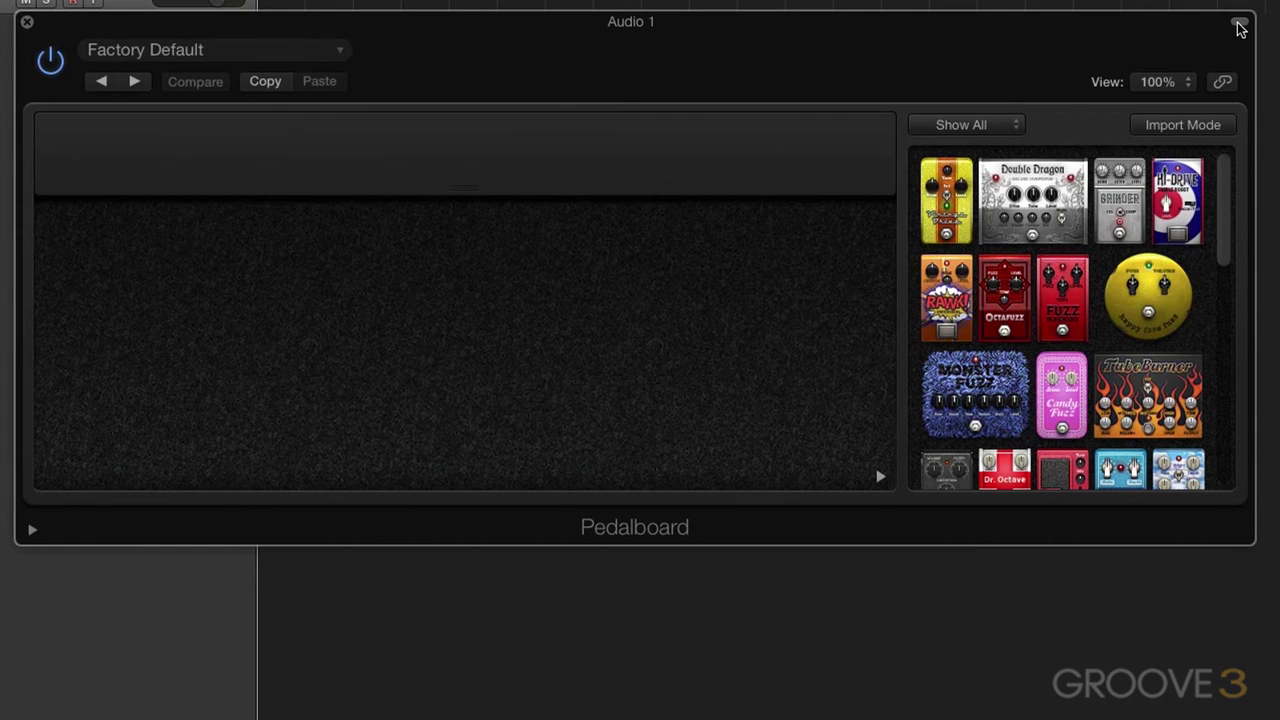
# Bypass Pedalboard and re-enable it, then bring up the Factory Default preset menu
pyautogui.click(52, 63)
pyautogui.click(52, 63)
pyautogui.click(209, 60)
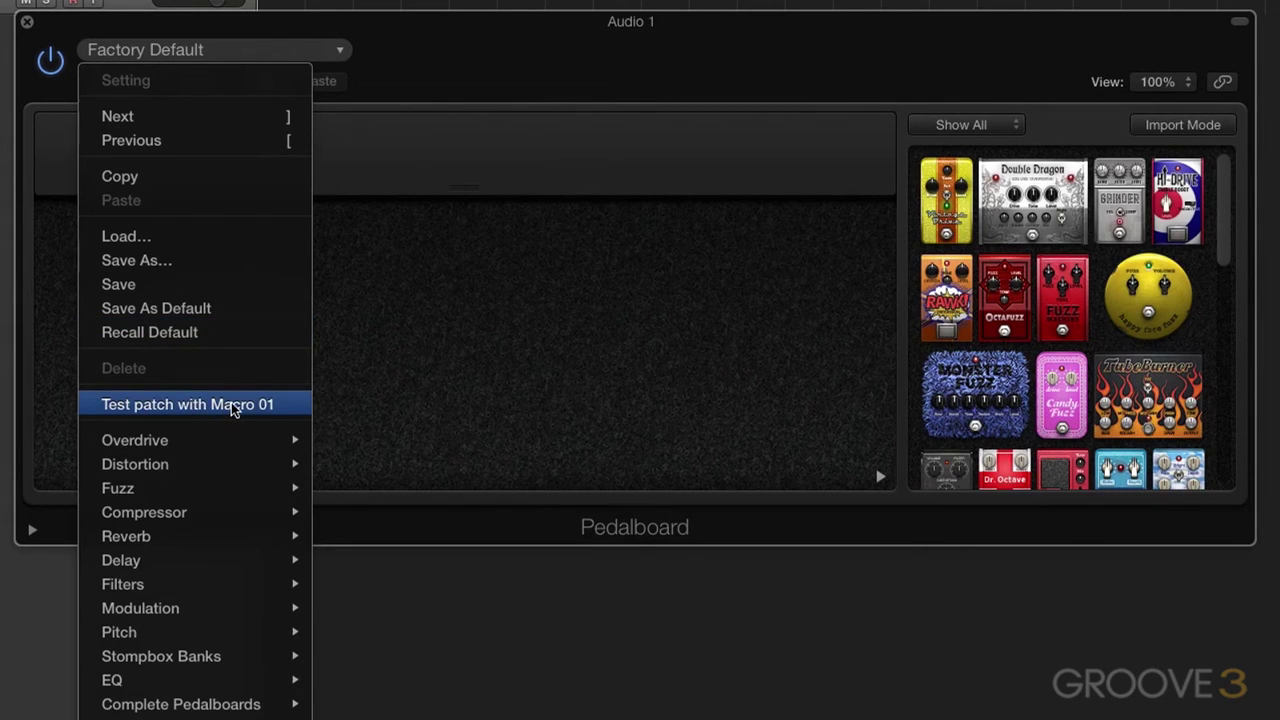
# Load the Overdrive preset Chunk Burn, then switch to the Pitch preset Octave Only
pyautogui.moveTo(202, 438)
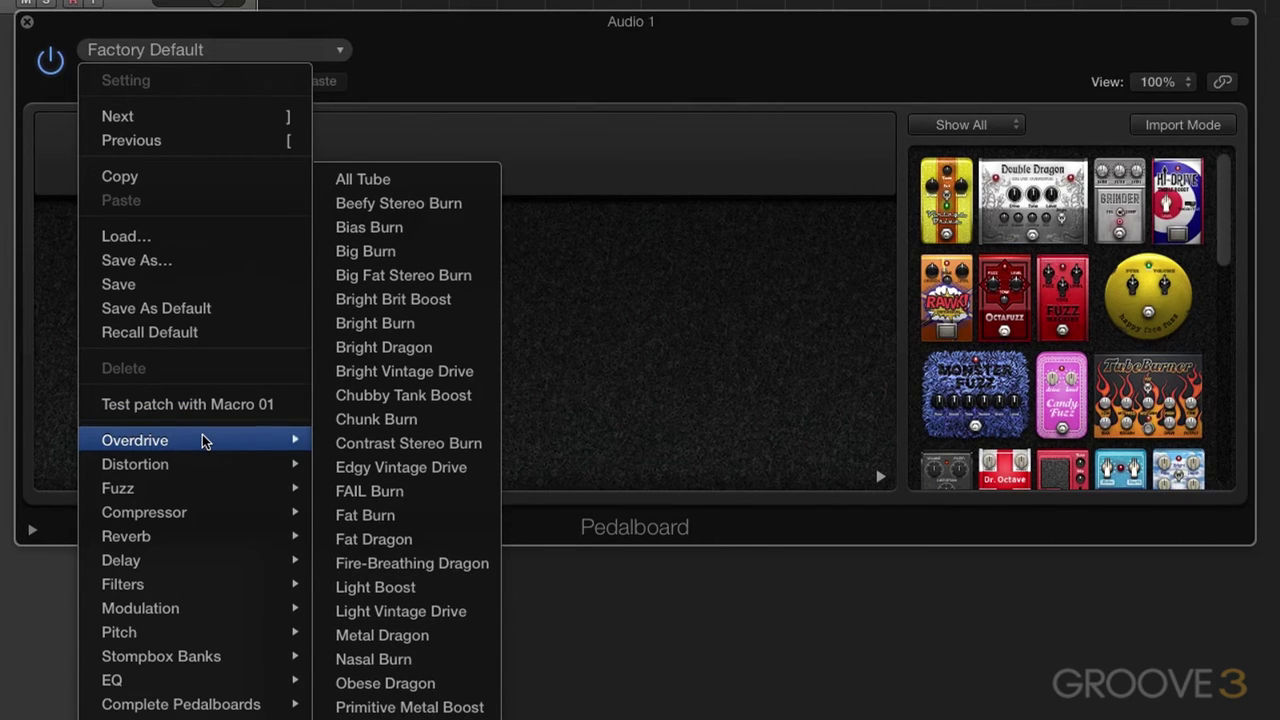
pyautogui.click(357, 418)
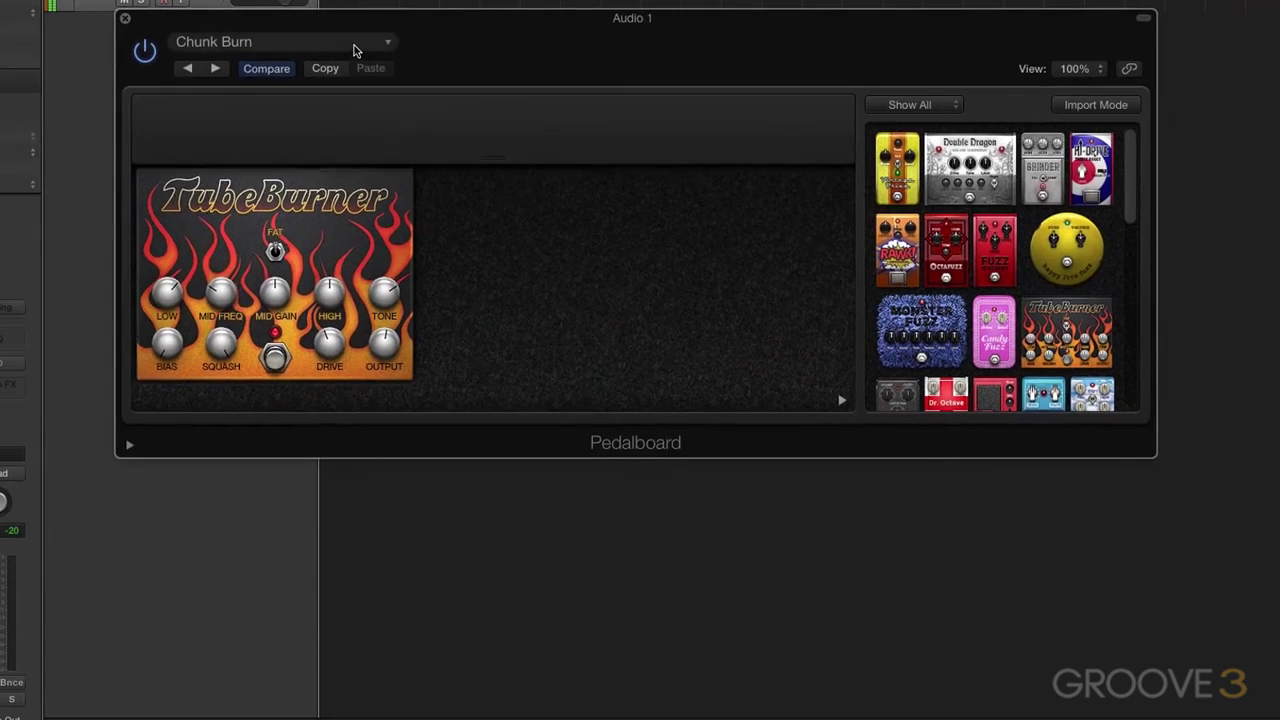
pyautogui.click(300, 50)
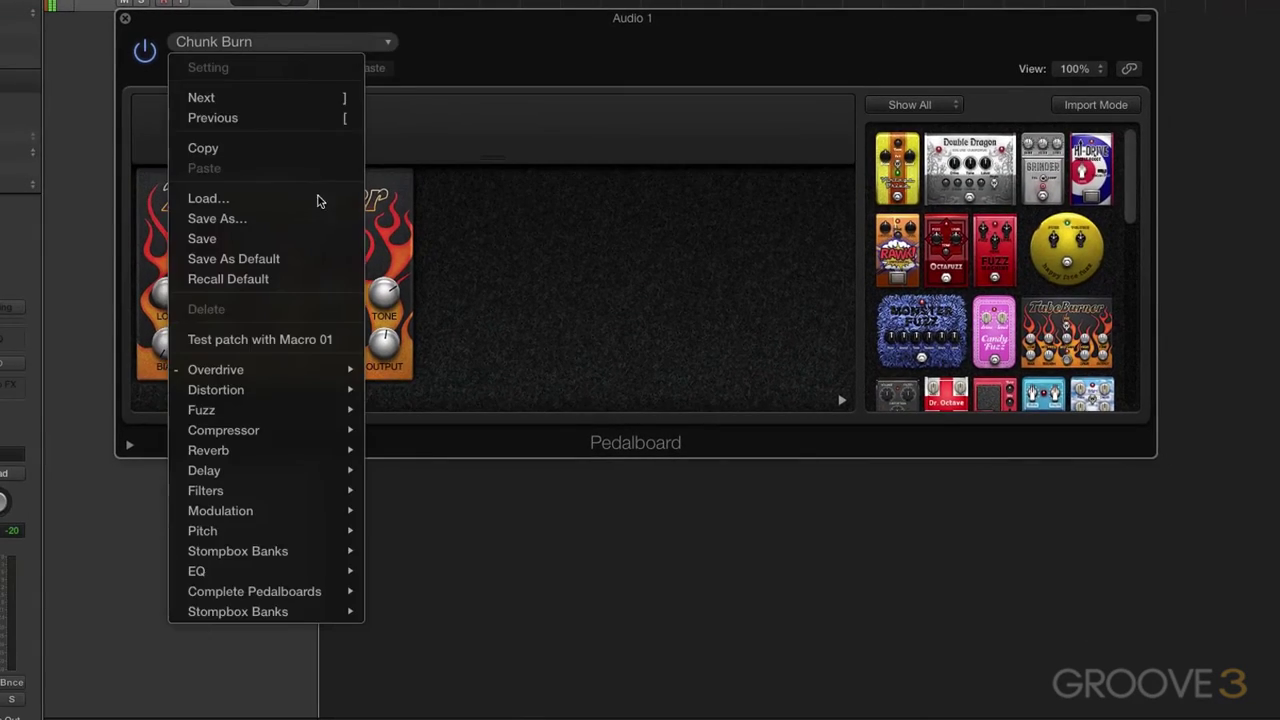
pyautogui.moveTo(182, 639)
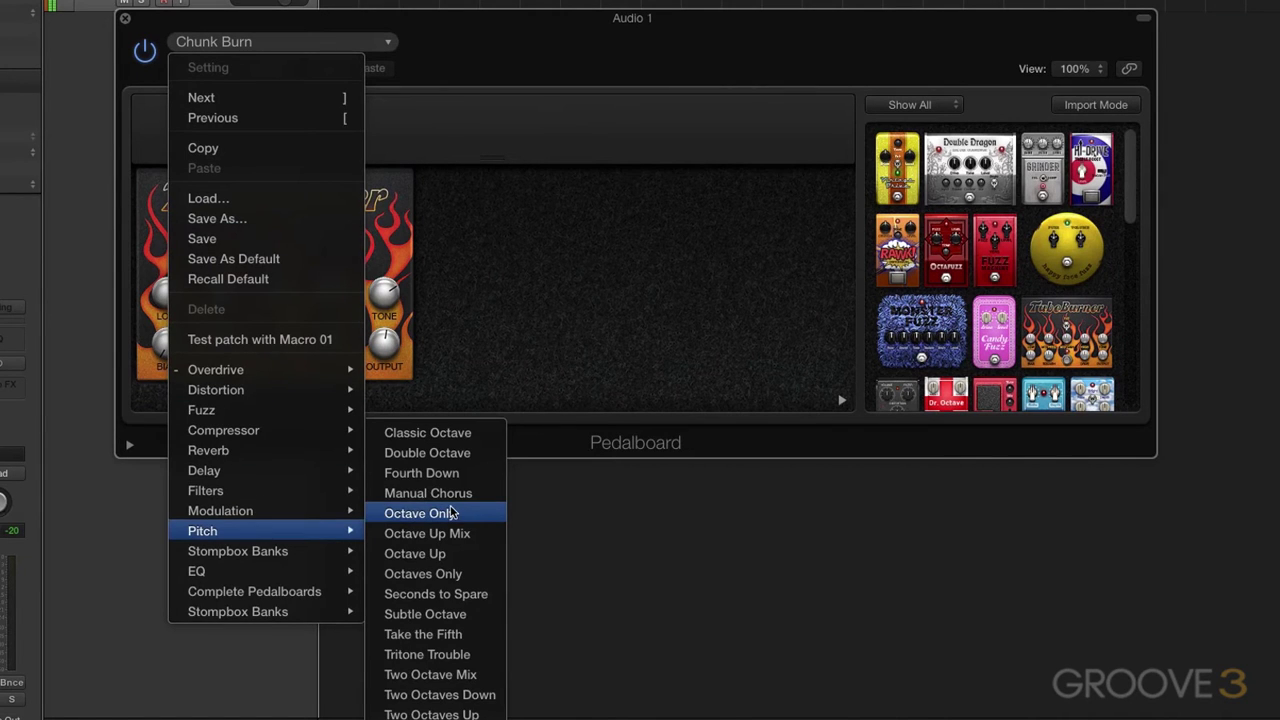
pyautogui.click(452, 513)
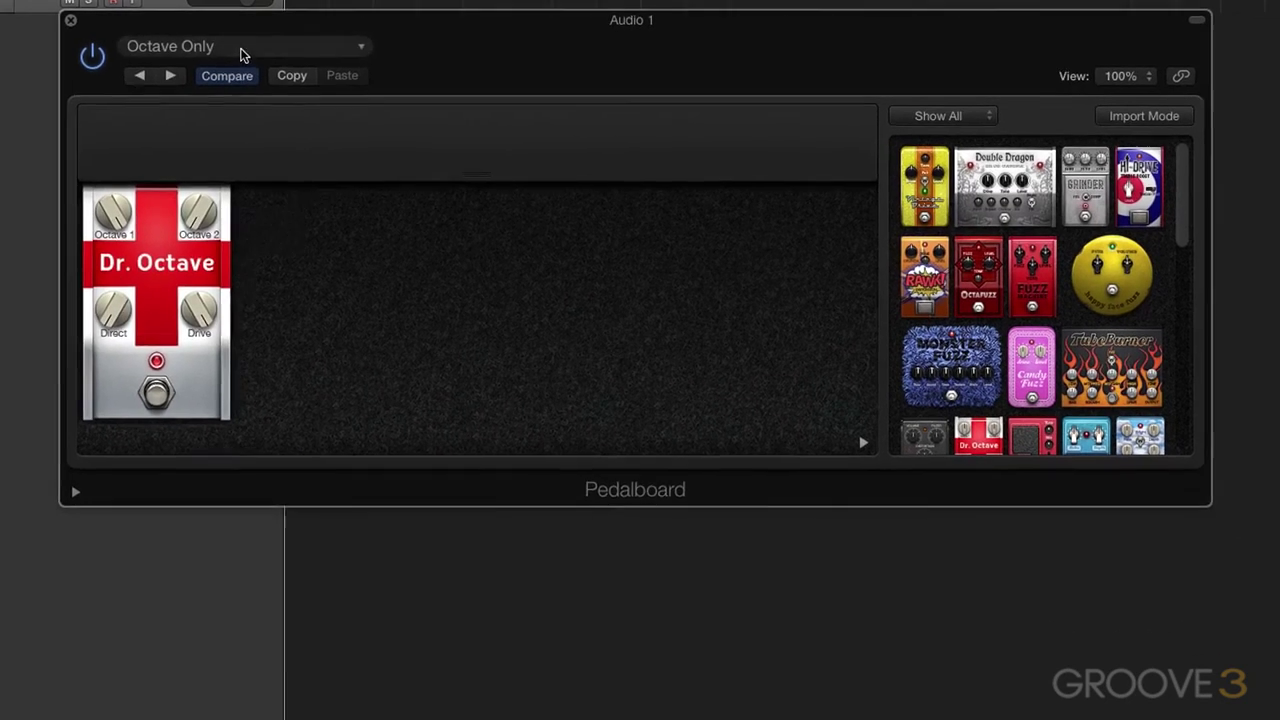
# Try the Roto Phase Bank preset, then load Complete Pedalboards > Seventies Metal
pyautogui.click(205, 52)
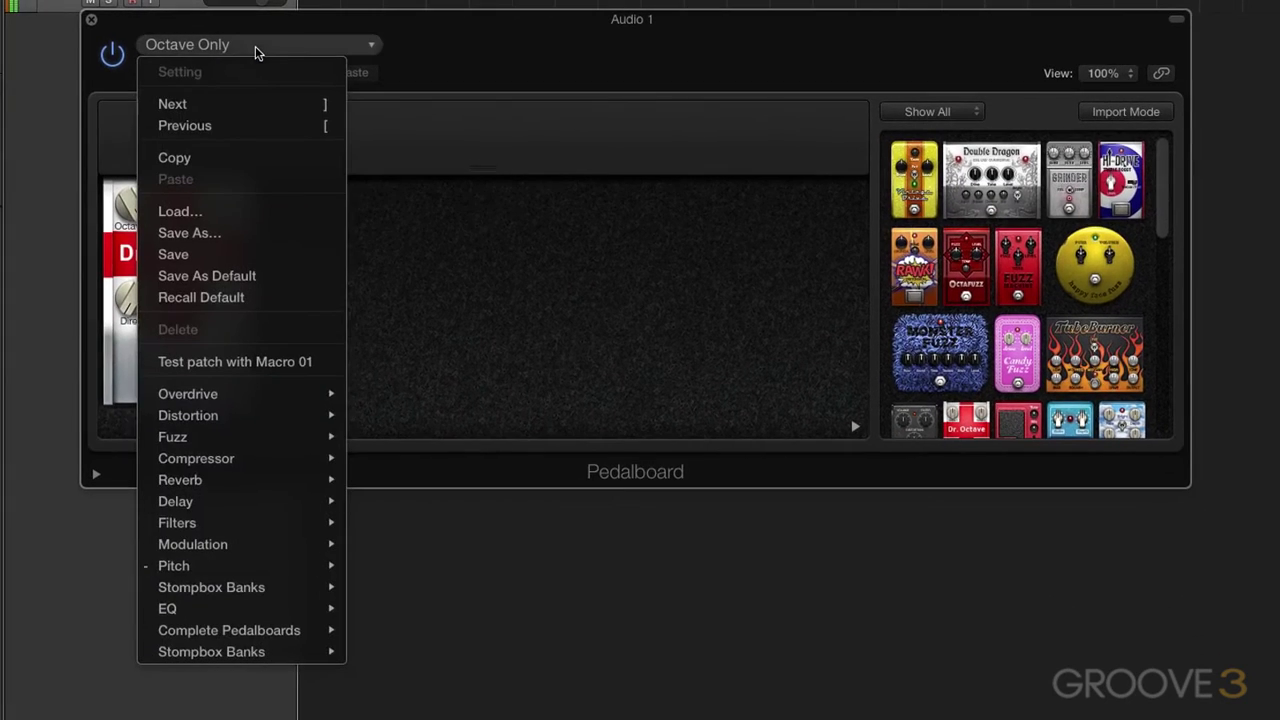
pyautogui.moveTo(196, 591)
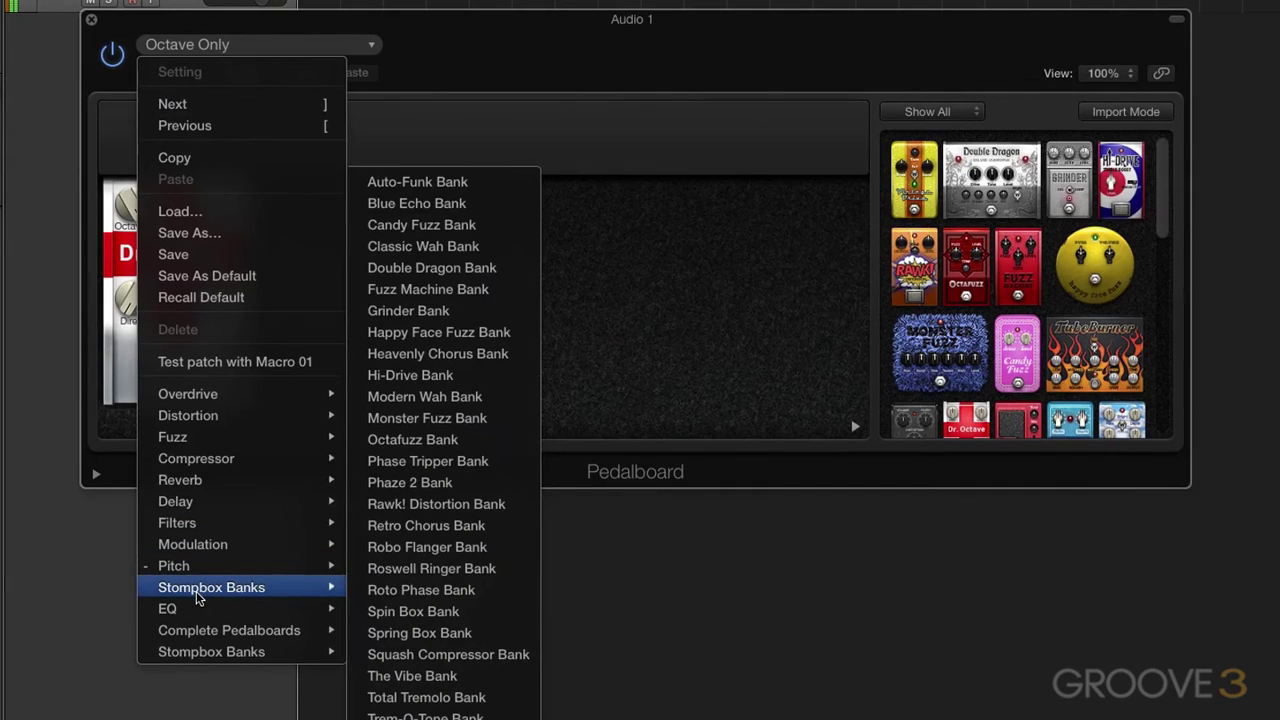
pyautogui.click(418, 594)
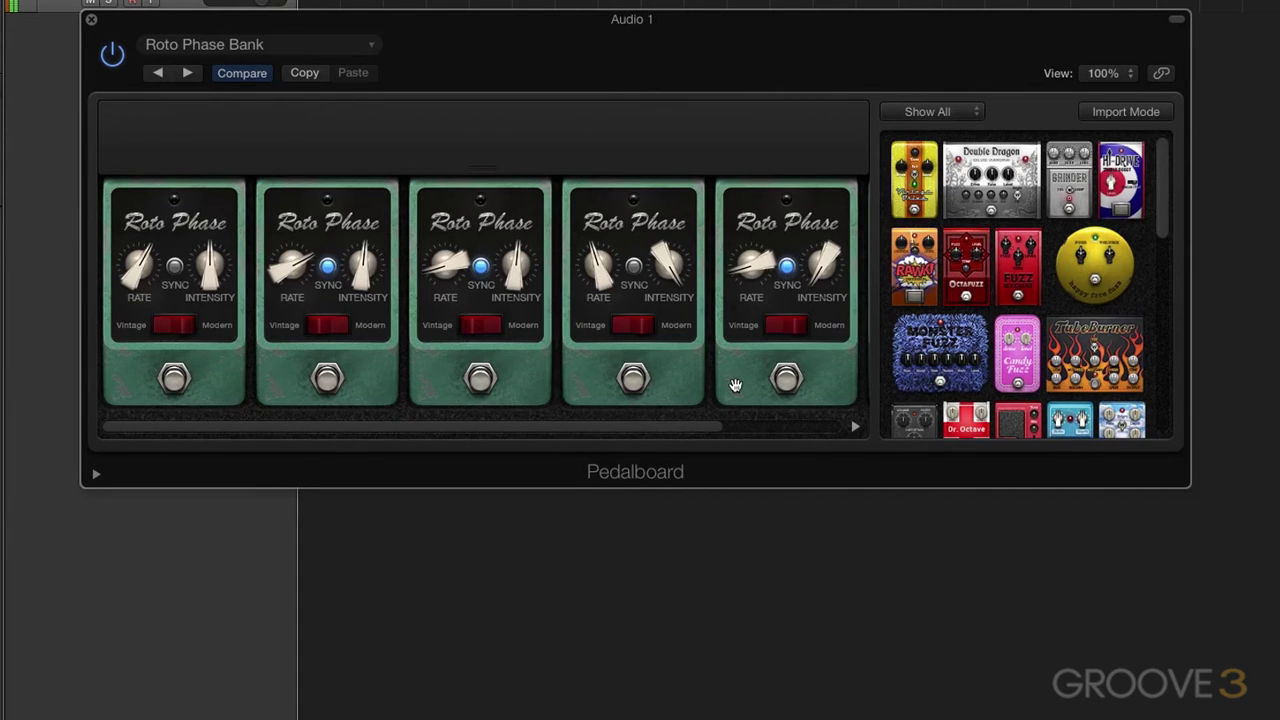
pyautogui.click(290, 45)
pyautogui.moveTo(231, 628)
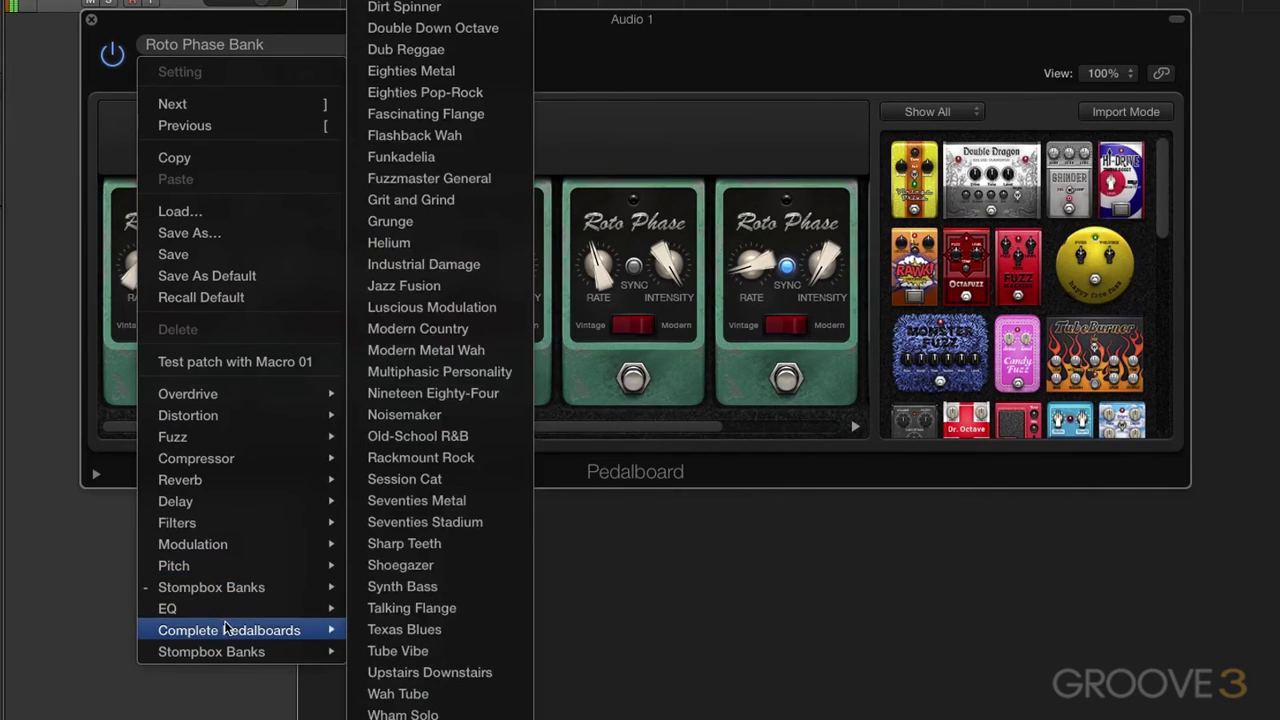
pyautogui.click(392, 500)
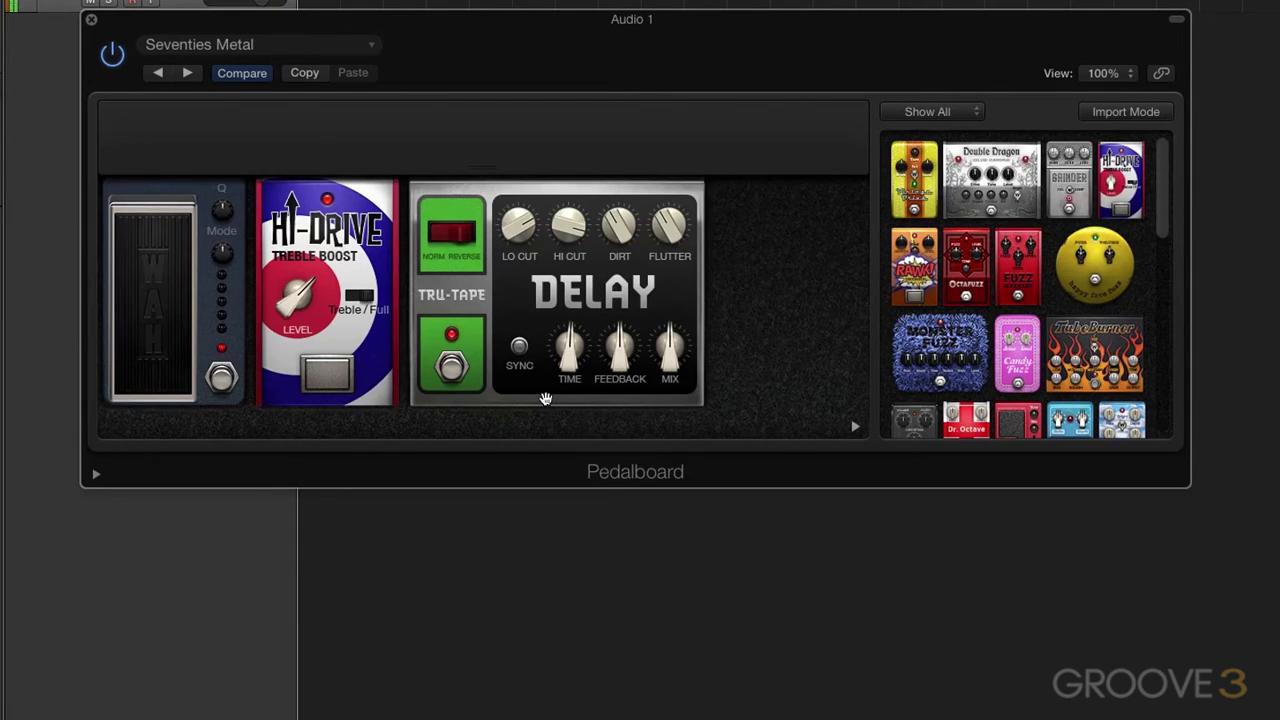
# Switch Pedalboard to Controls view, back to Editor view, then turn Link off
pyautogui.click(1131, 78)
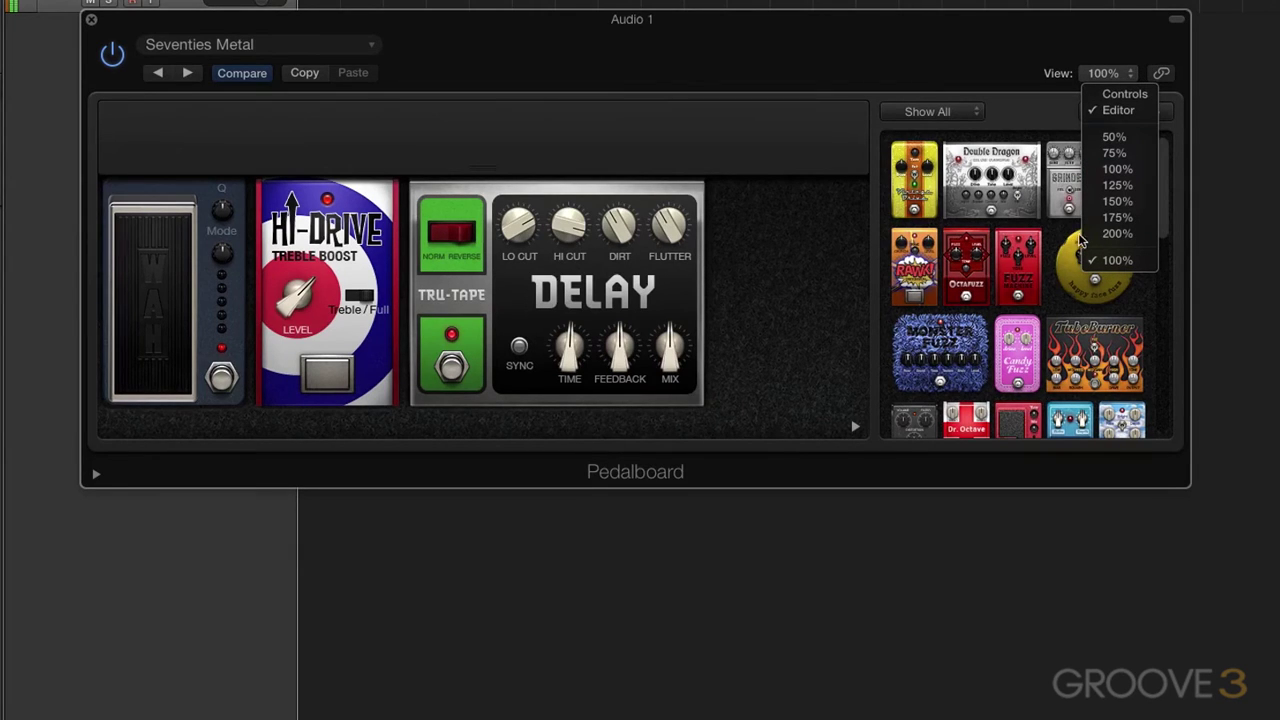
pyautogui.click(1126, 96)
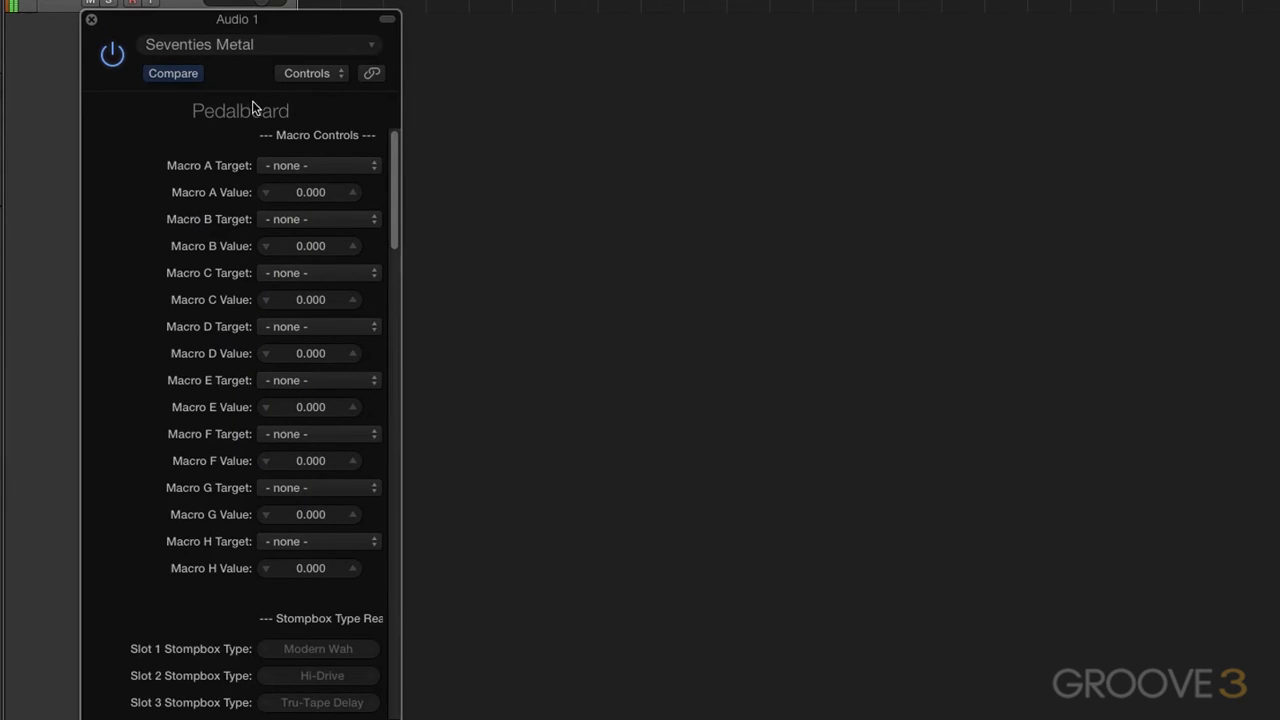
pyautogui.click(312, 75)
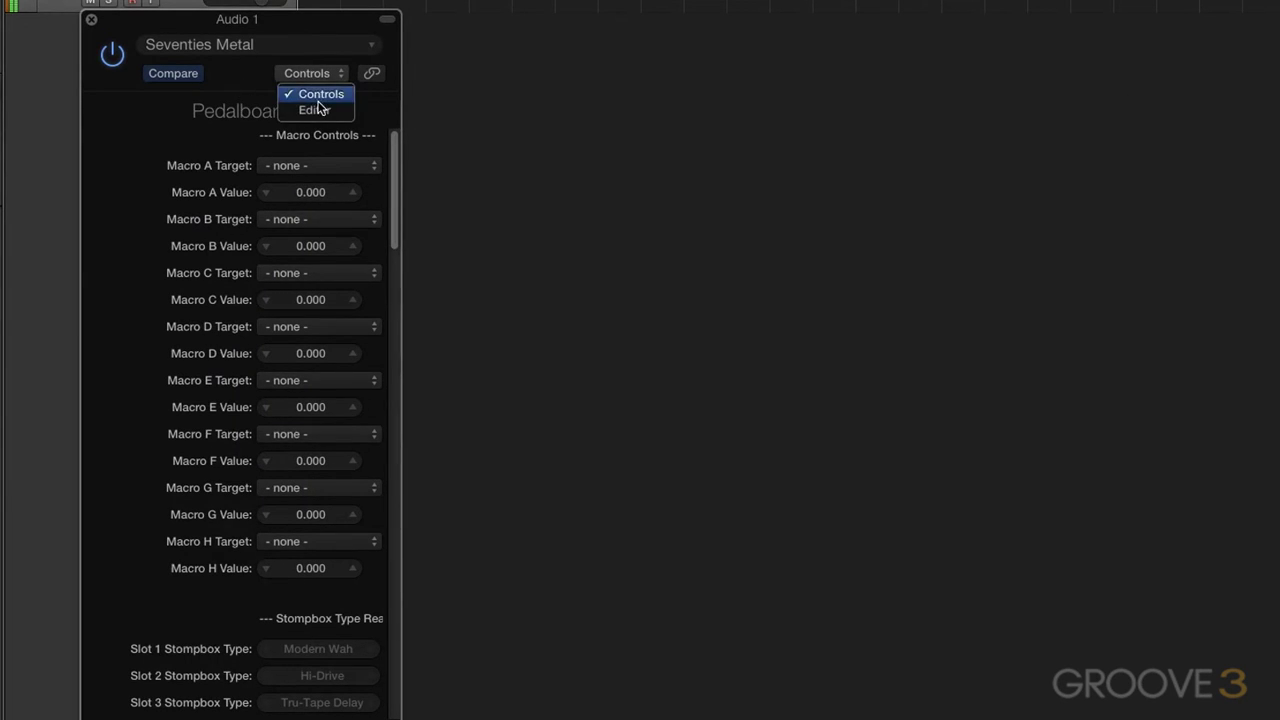
pyautogui.click(316, 109)
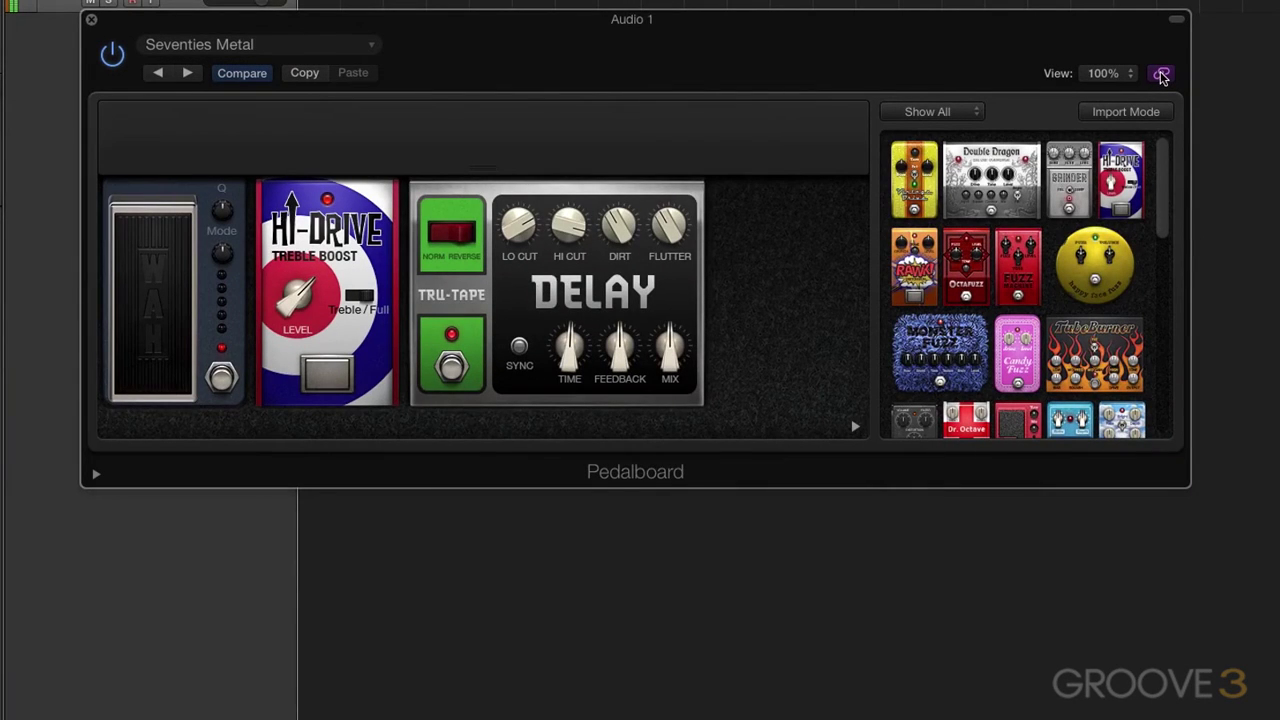
pyautogui.click(1162, 76)
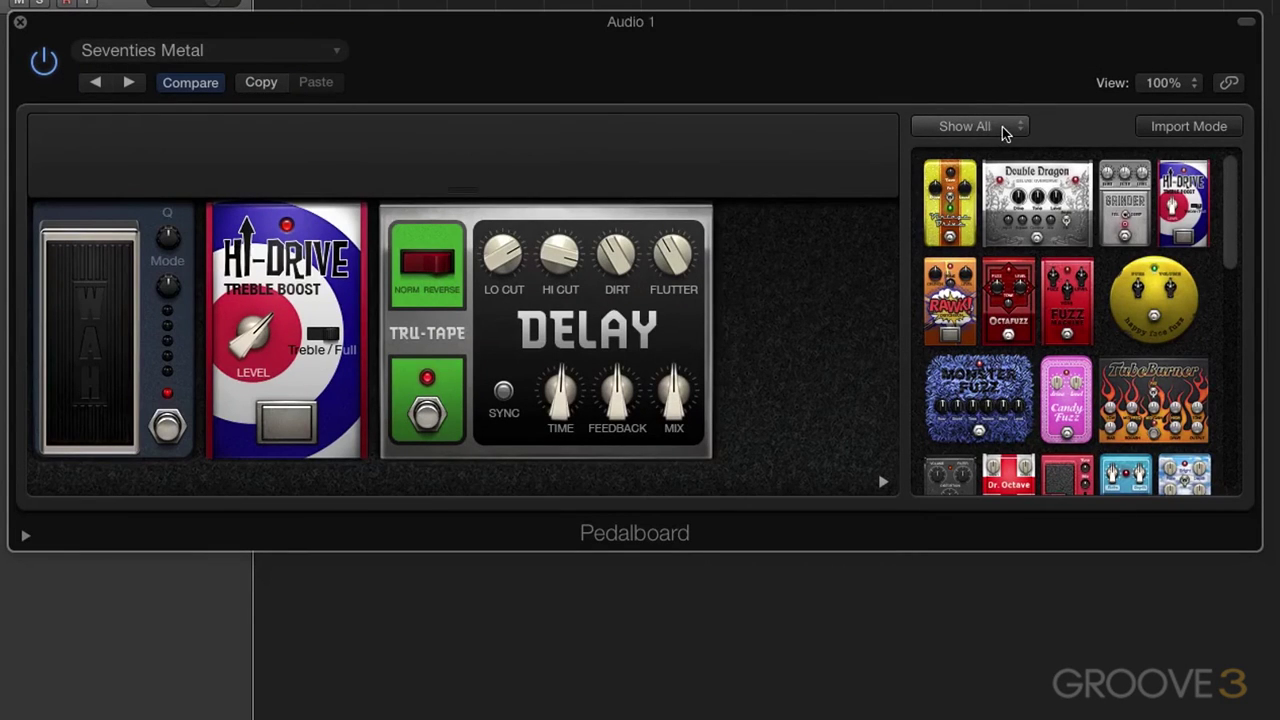
pyautogui.click(994, 128)
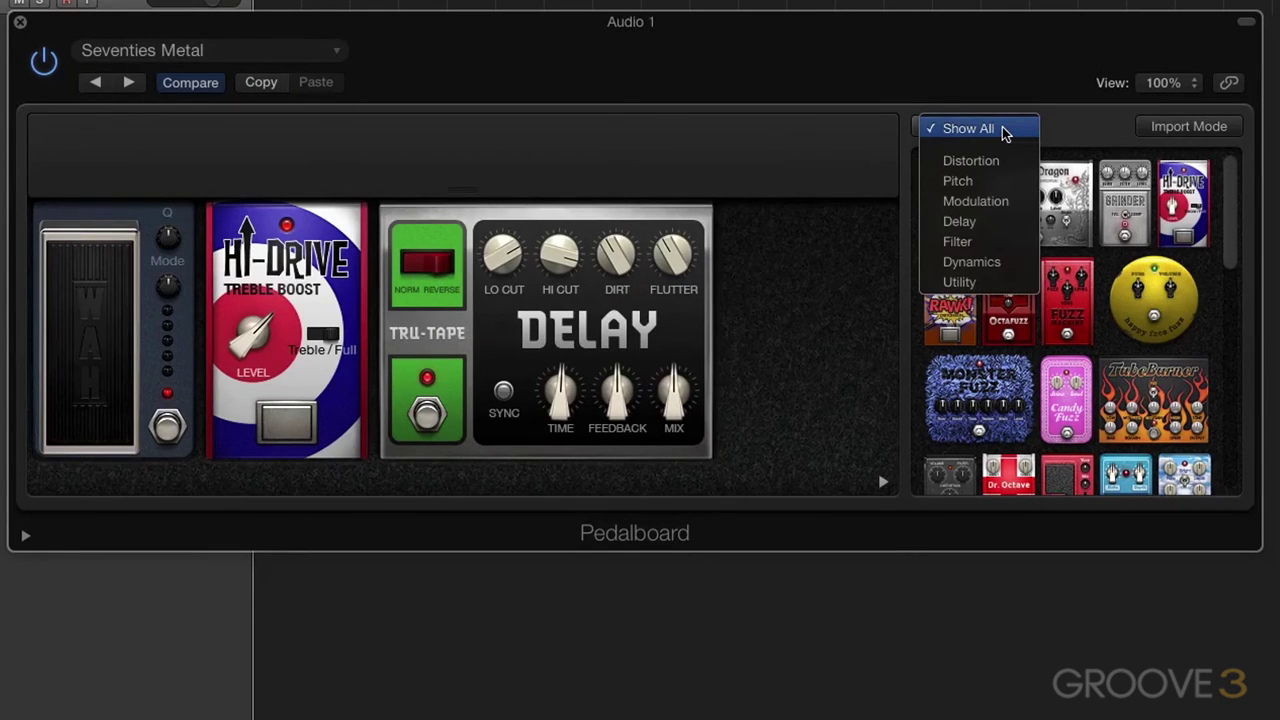
pyautogui.click(984, 262)
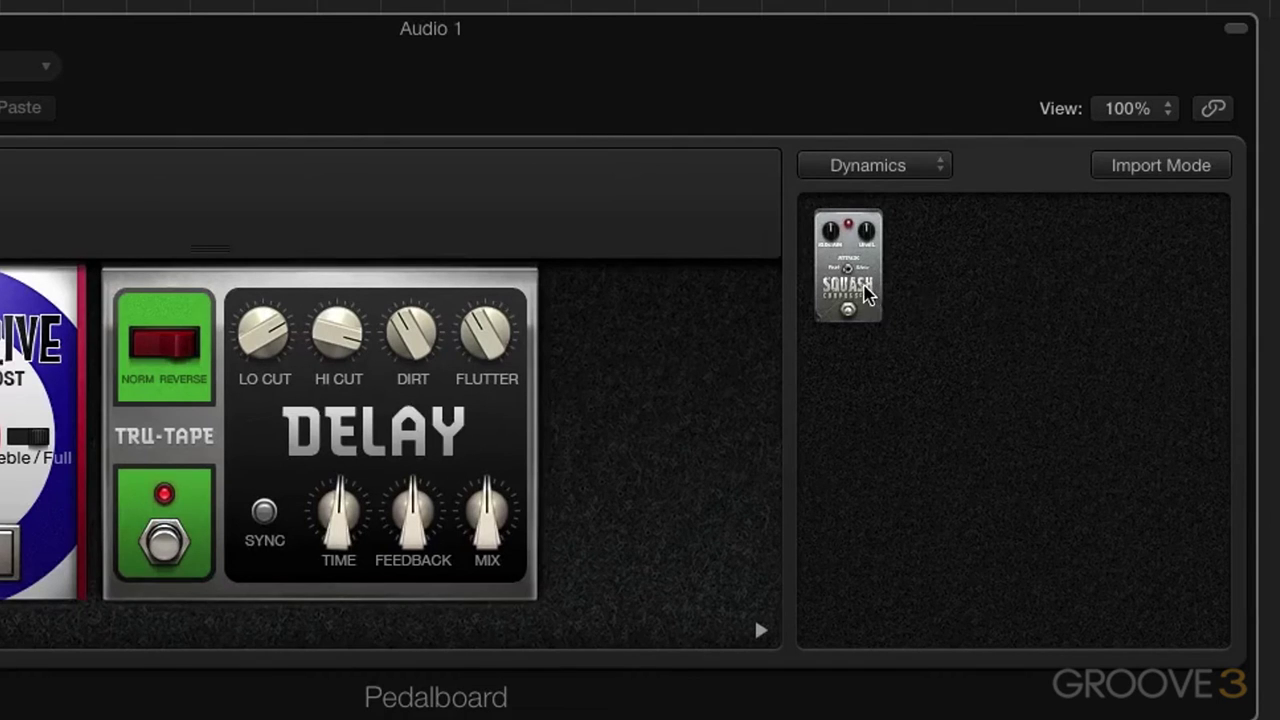
pyautogui.moveTo(850, 290)
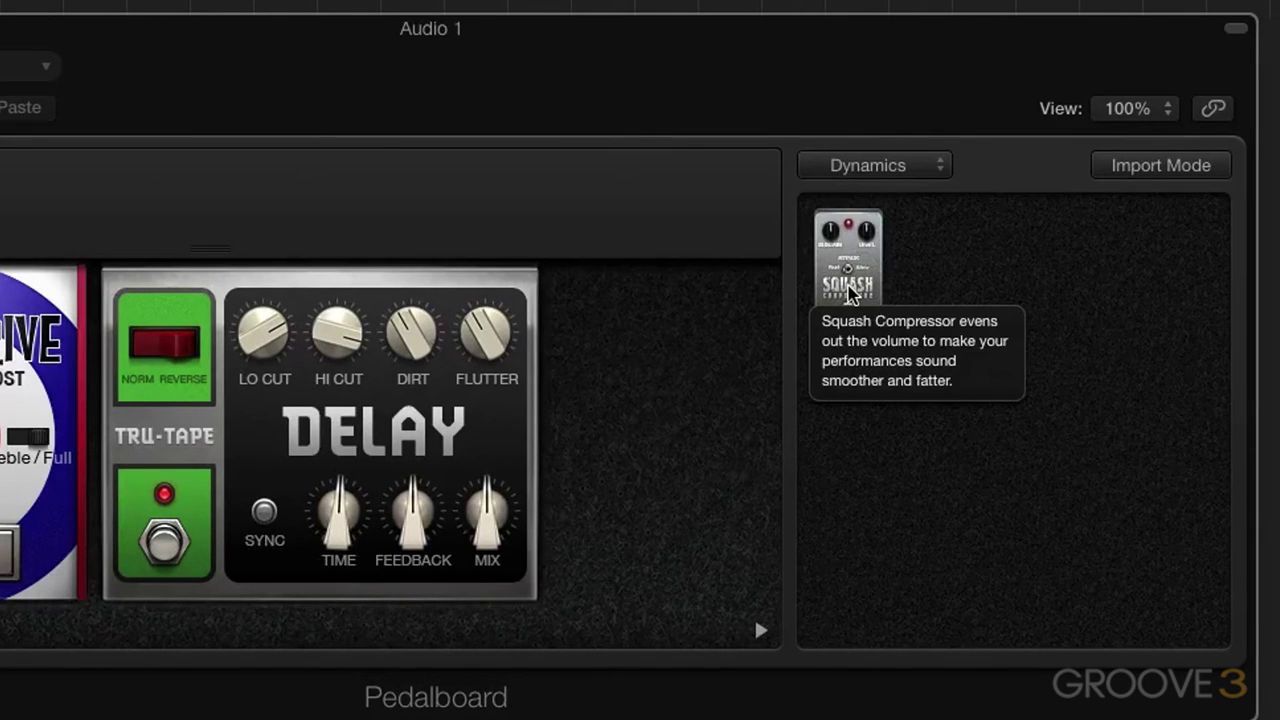
pyautogui.click(868, 168)
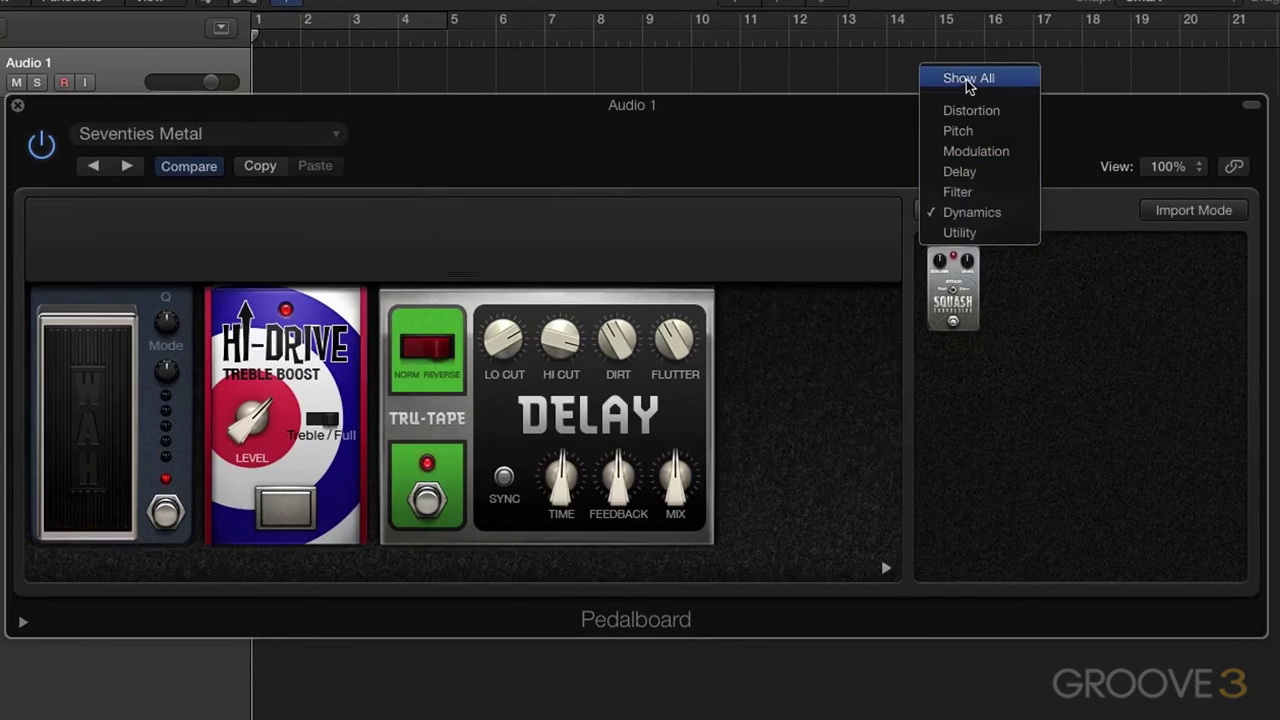
pyautogui.click(967, 80)
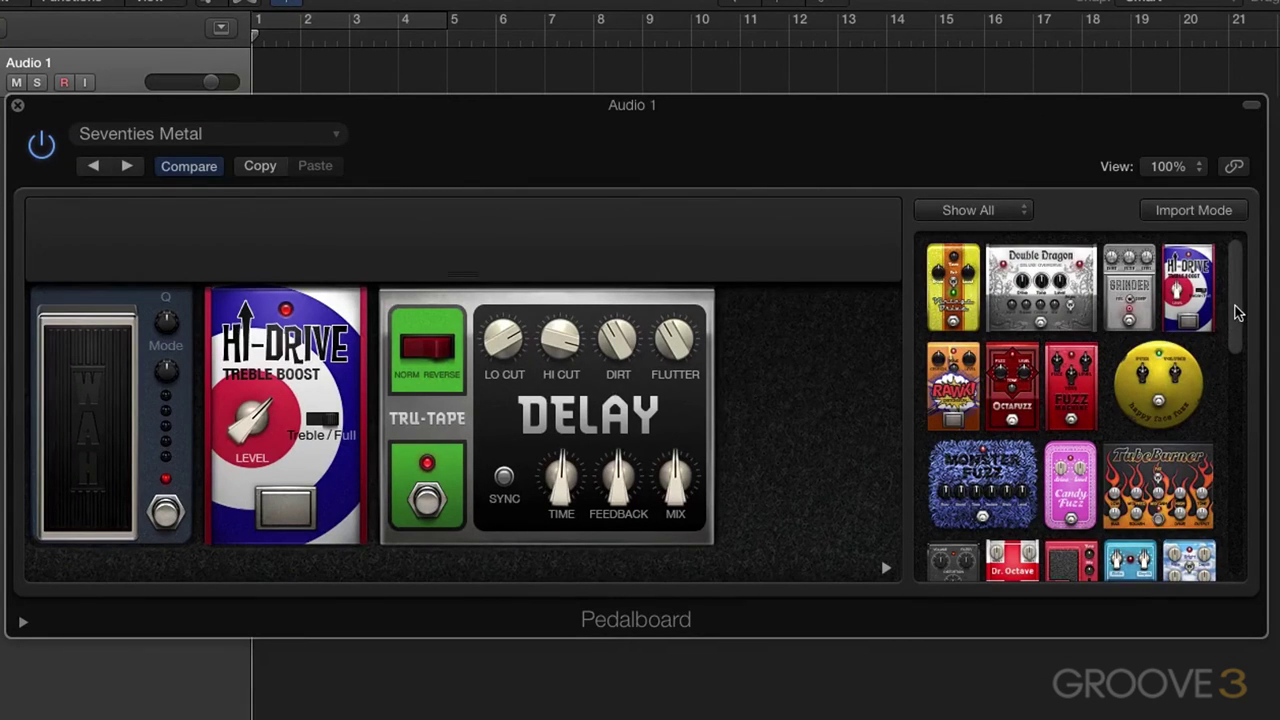
pyautogui.moveTo(1233, 318); pyautogui.dragTo(1246, 569)
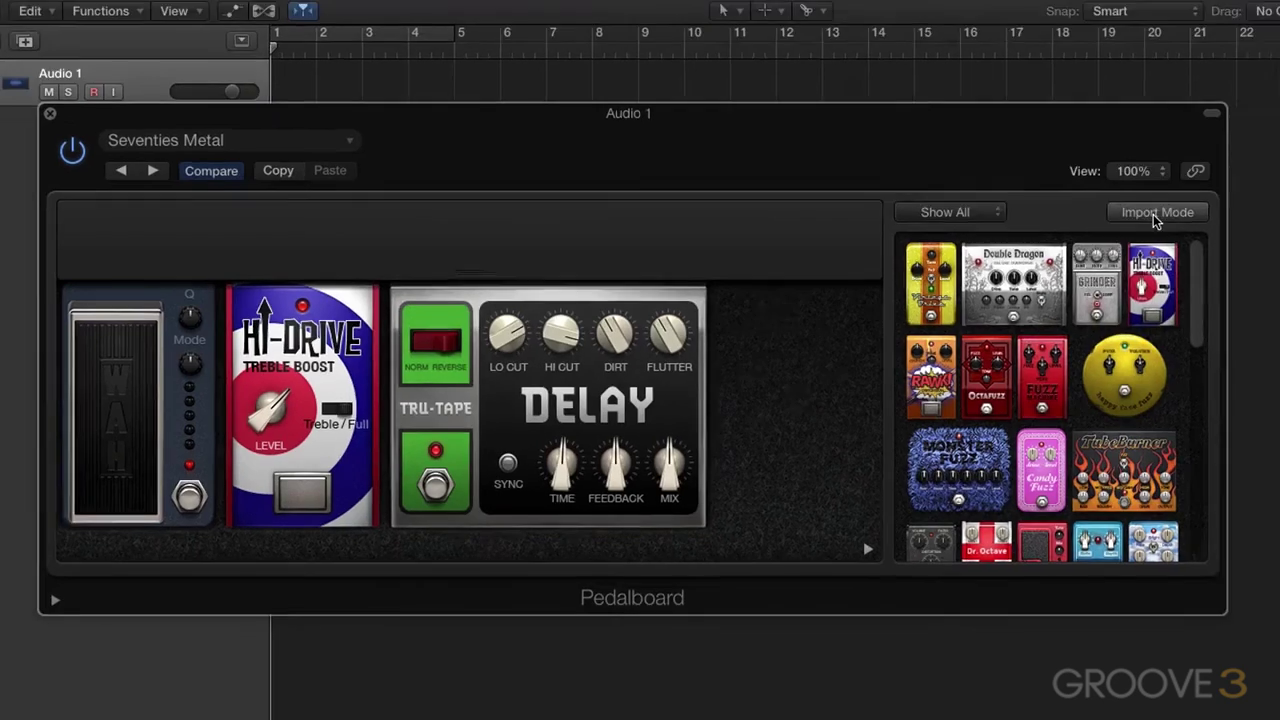
pyautogui.click(1190, 214)
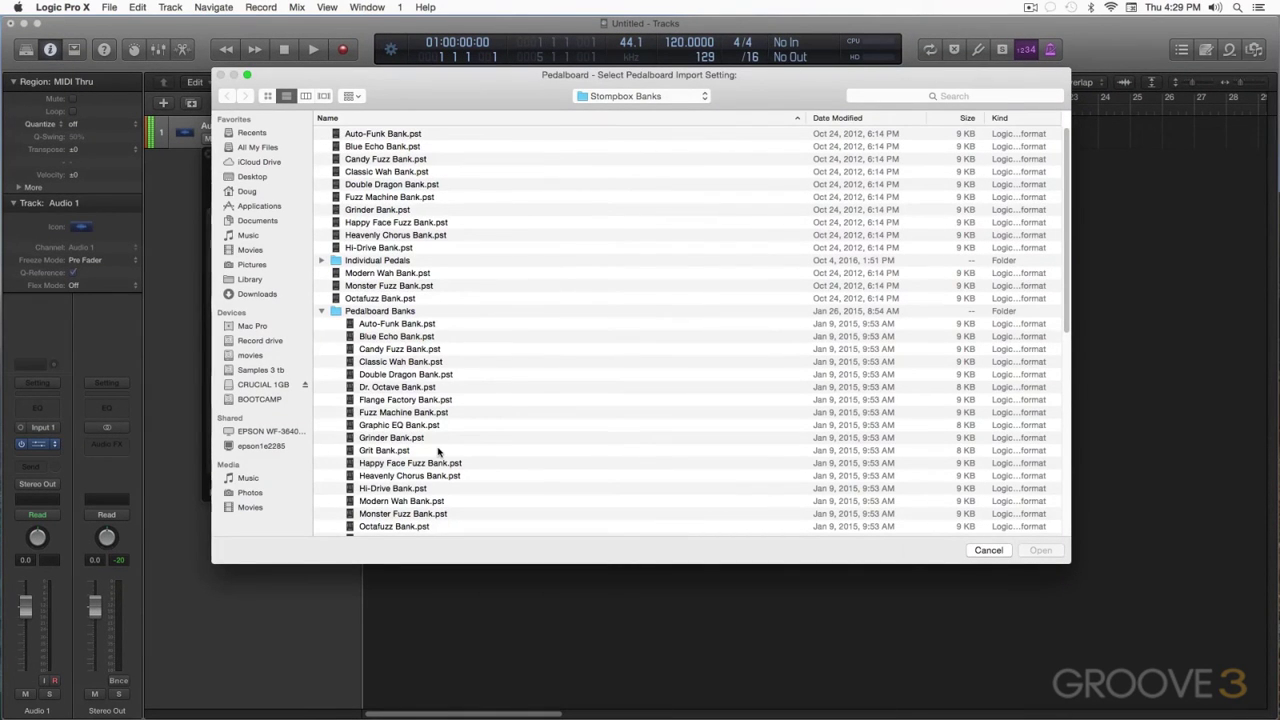
pyautogui.click(988, 550)
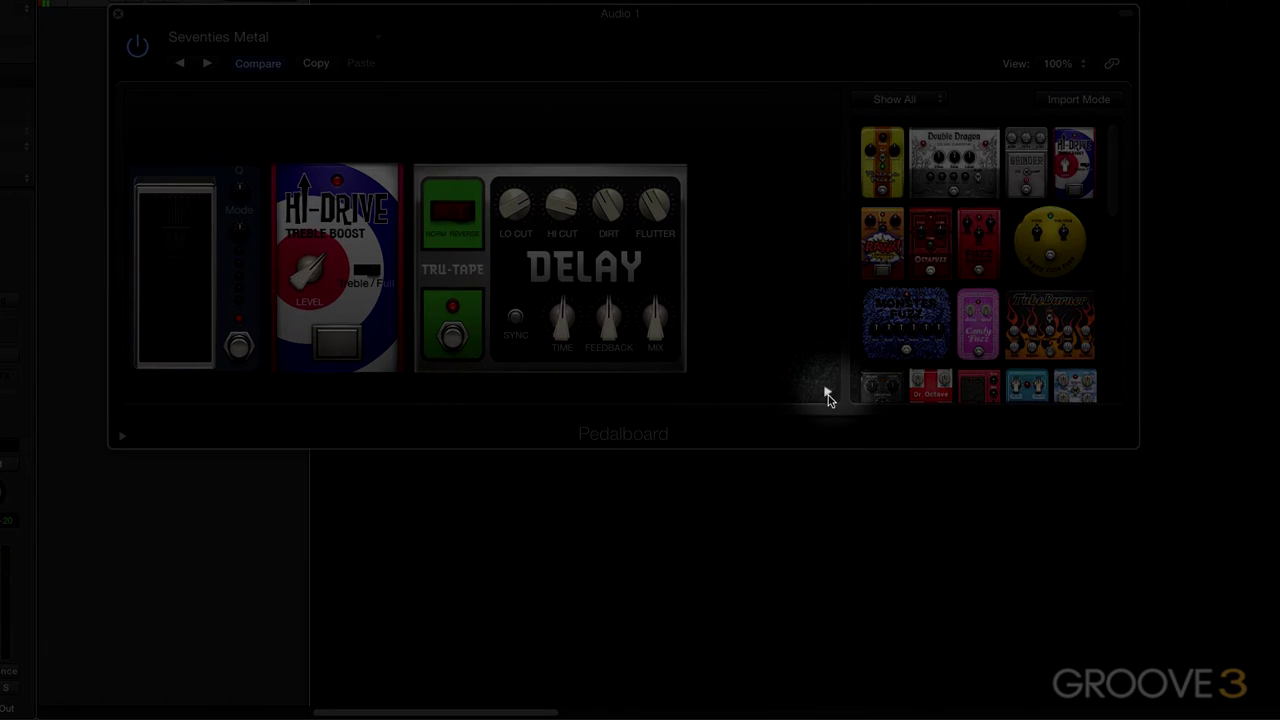
# Hide and re-show the pedal browser, then expand the Macro A–H controls panel
pyautogui.click(828, 395)
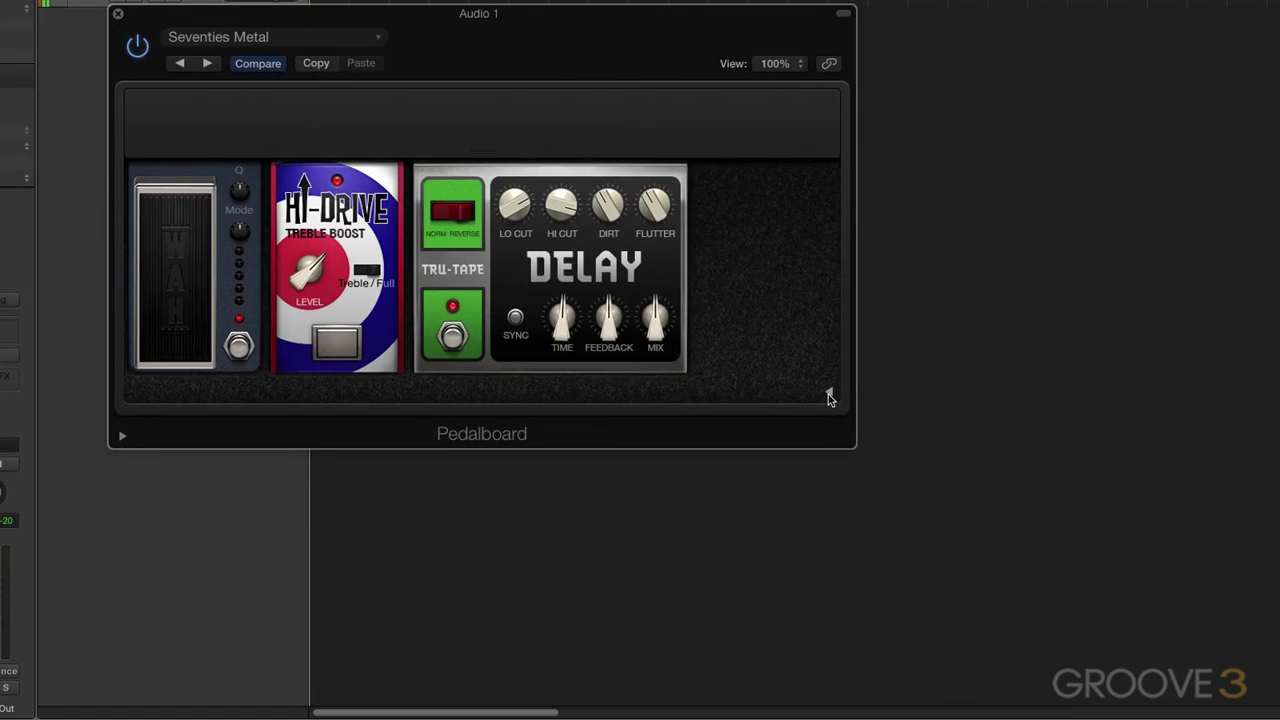
pyautogui.click(828, 395)
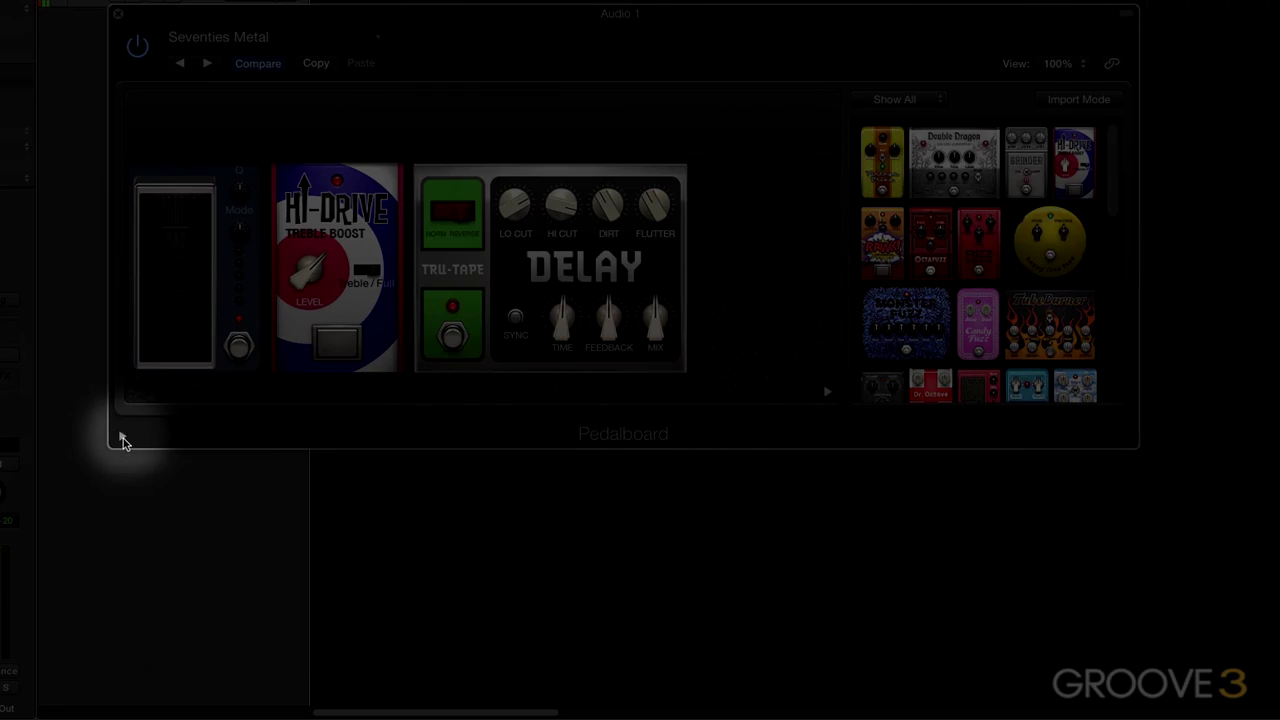
pyautogui.click(123, 438)
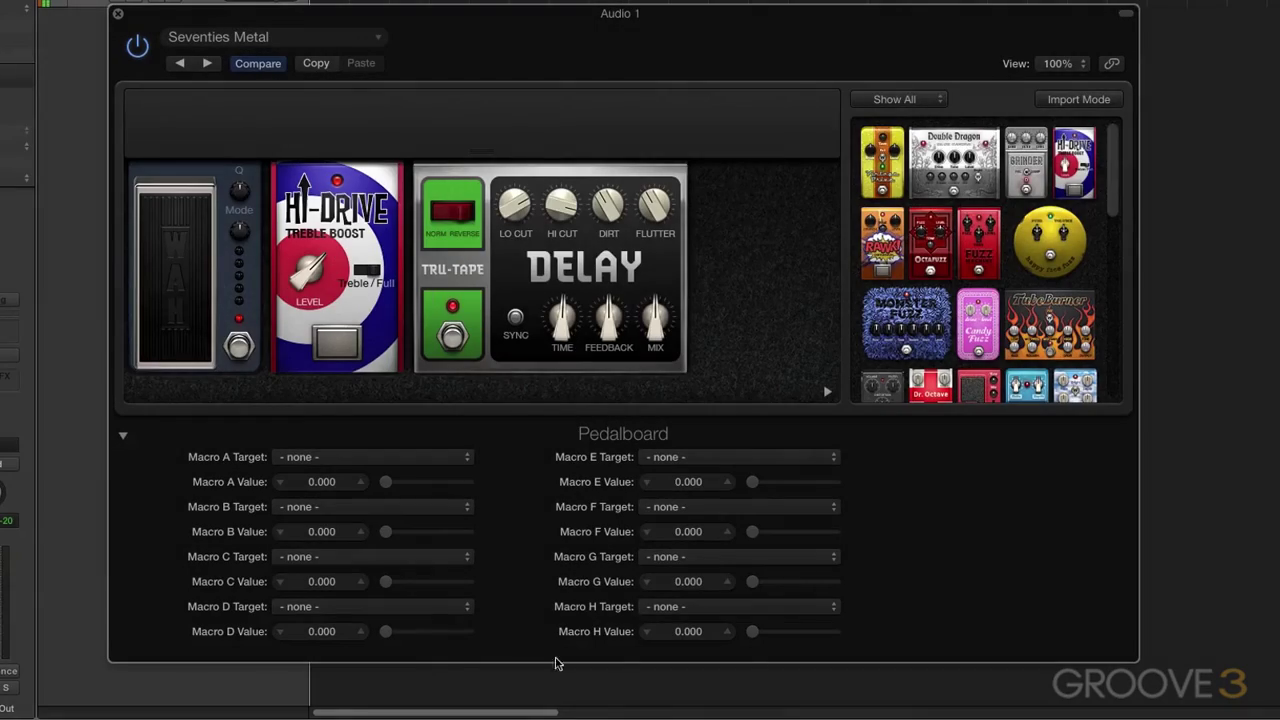